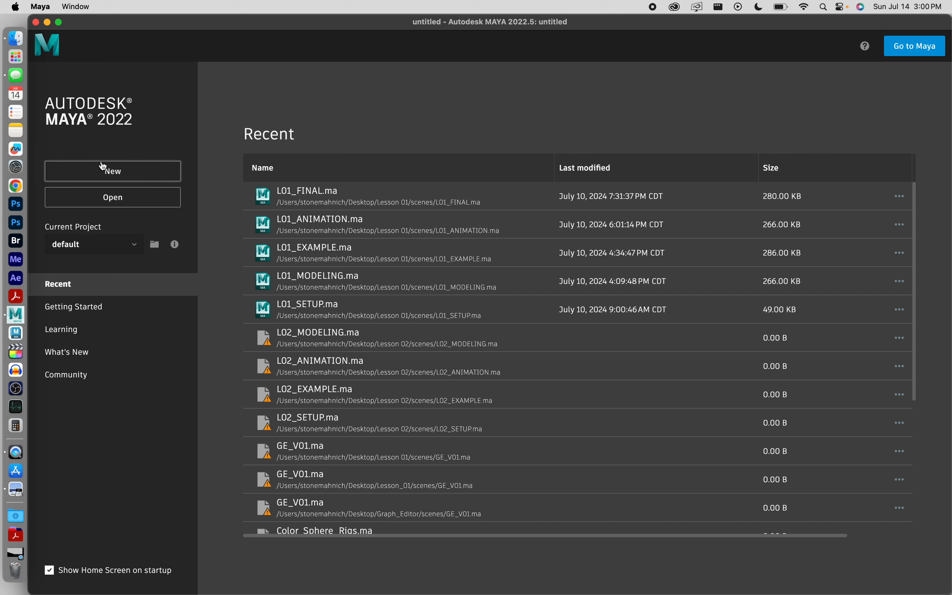
# Start a new scene and create a new project named Lesson 02
pyautogui.click(120, 172)
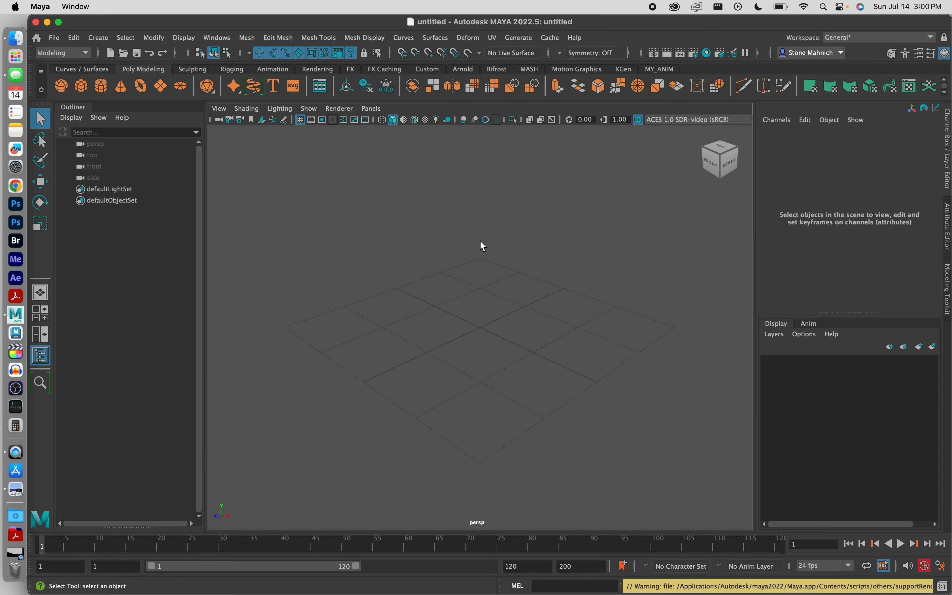
pyautogui.click(58, 36)
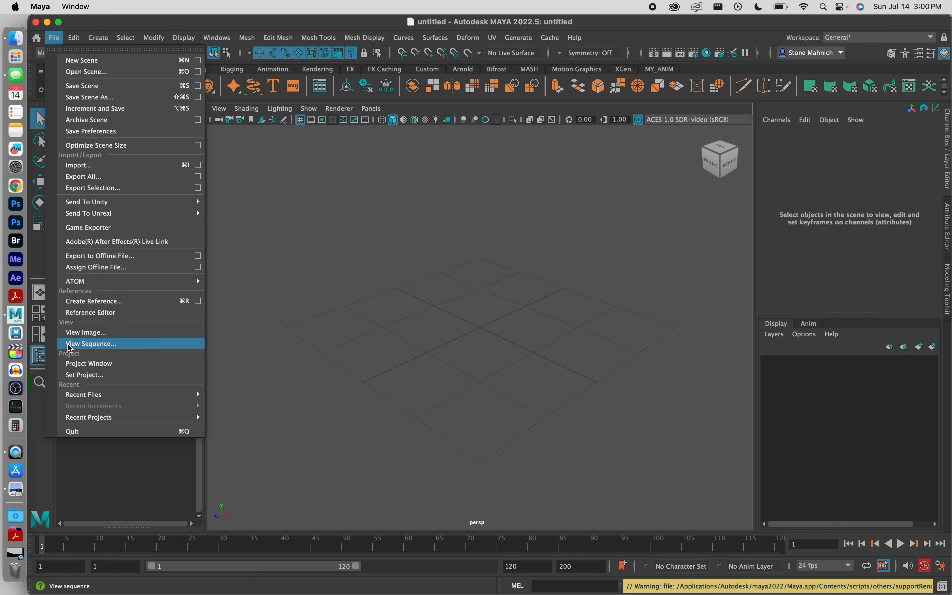
pyautogui.click(138, 363)
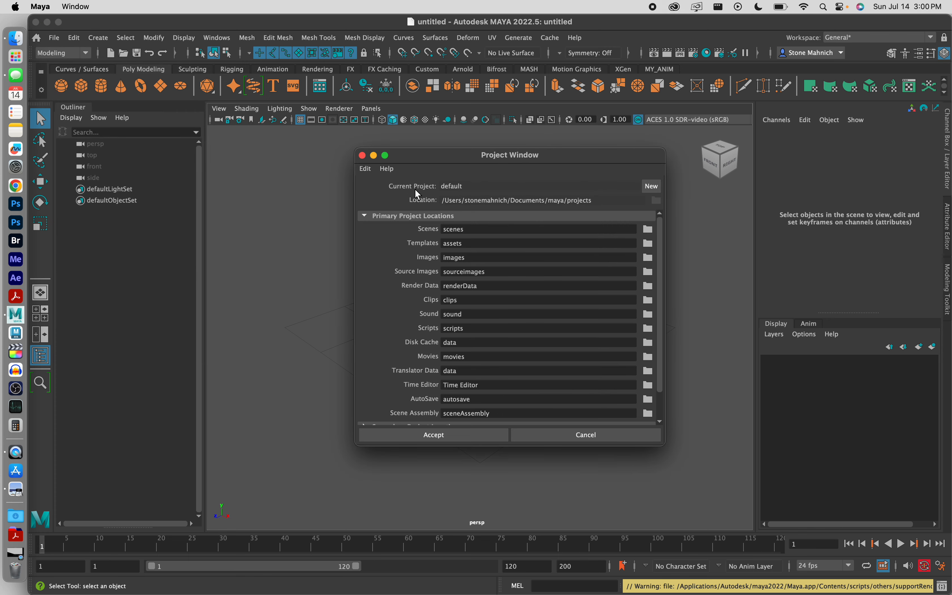
pyautogui.click(652, 187)
pyautogui.doubleClick(576, 186)
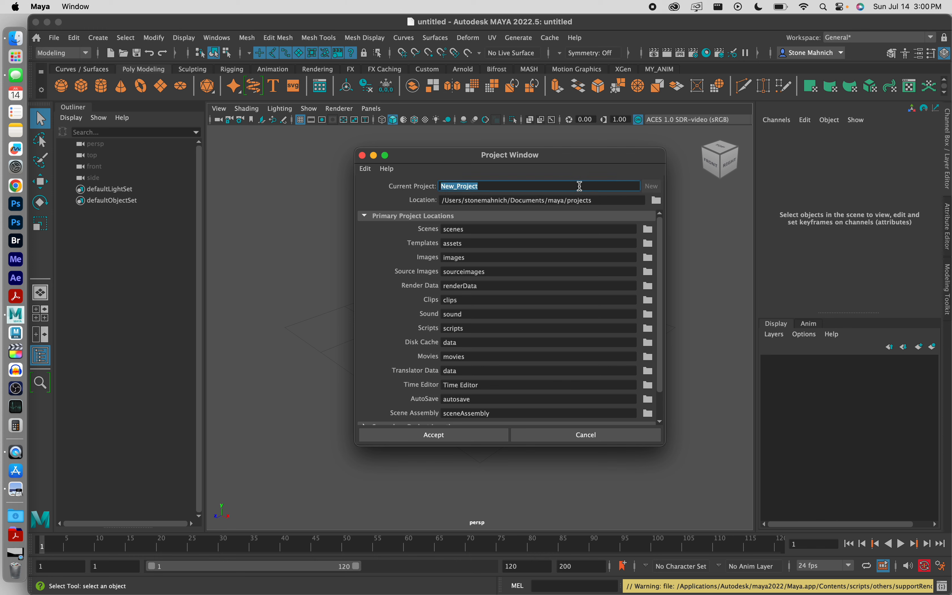
pyautogui.write('Lesson 02')
# Set the new project's location to the Desktop and accept the project
pyautogui.click(659, 204)
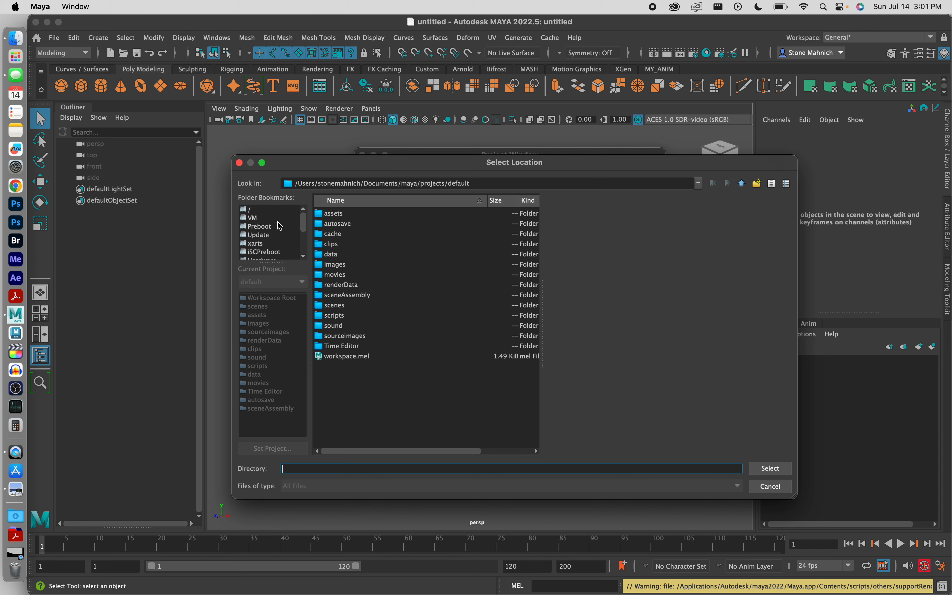
pyautogui.scroll(-3, 277, 227)
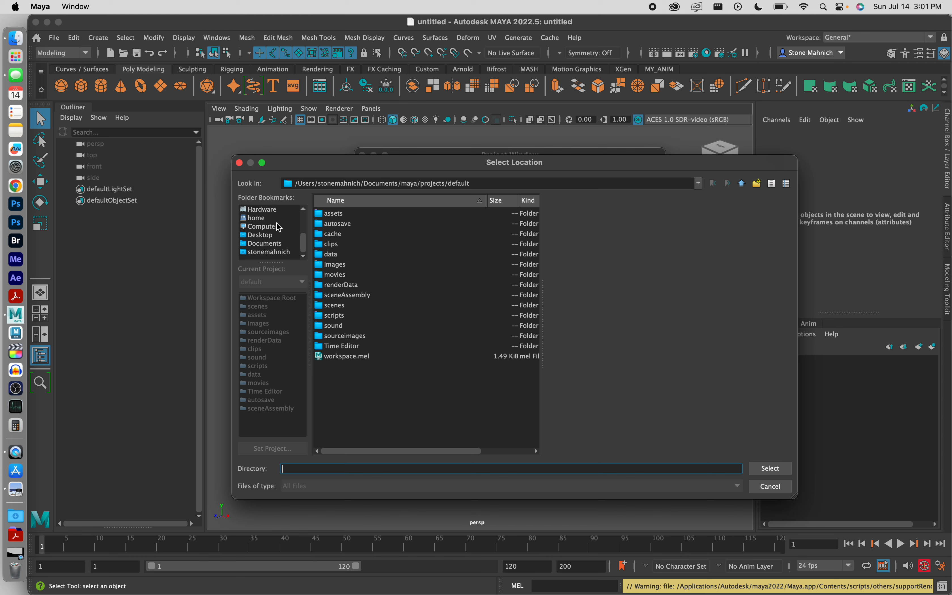
pyautogui.click(260, 236)
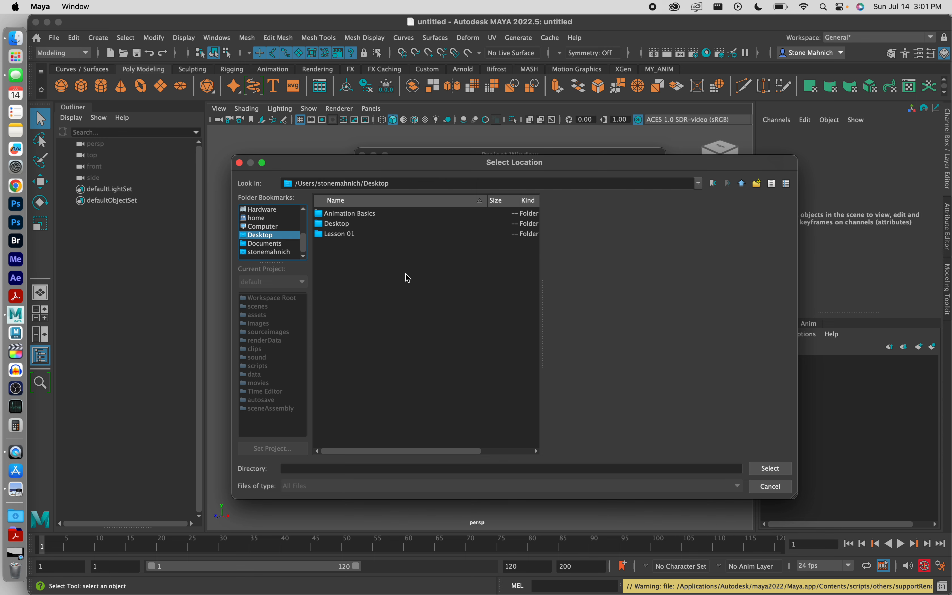
pyautogui.click(771, 468)
pyautogui.moveTo(948, 22); pyautogui.dragTo(827, 22)
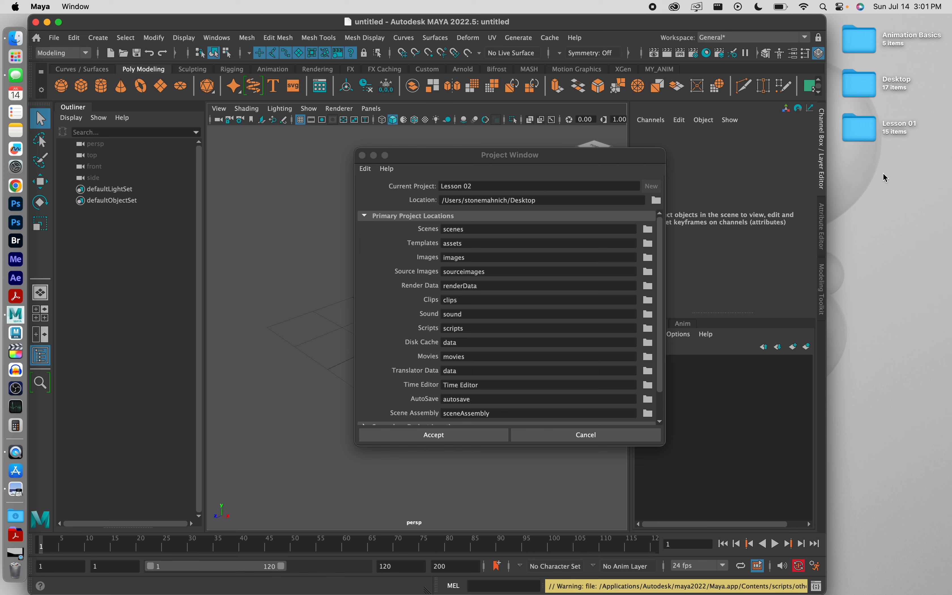
pyautogui.click(433, 435)
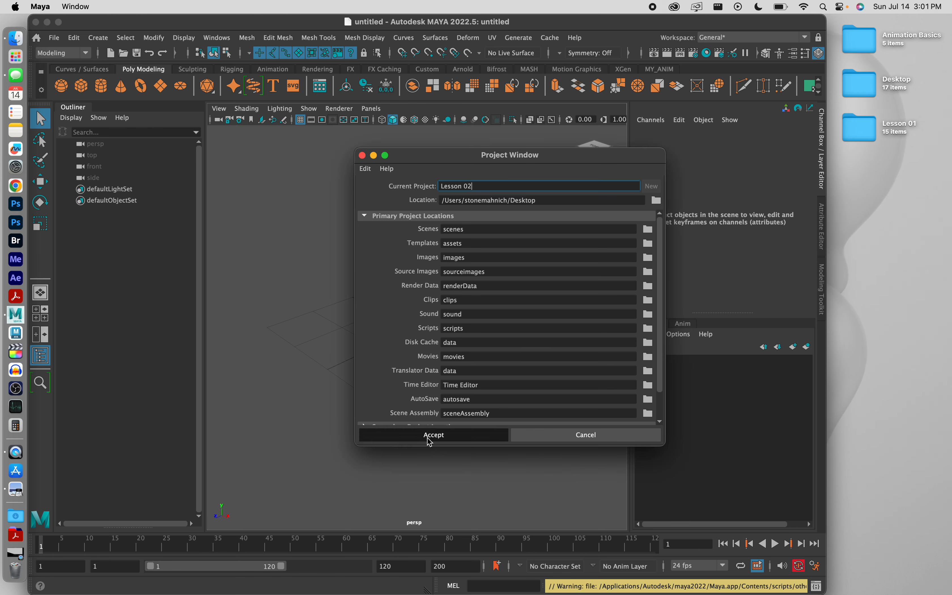
# Set the Lesson 02 folder on the Desktop as the current project
pyautogui.doubleClick(606, 24)
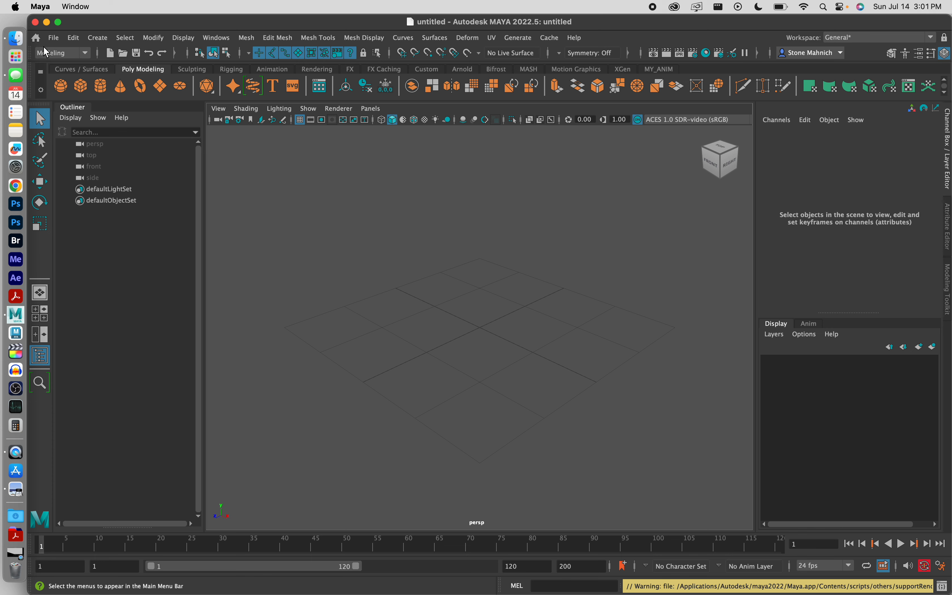
pyautogui.click(50, 38)
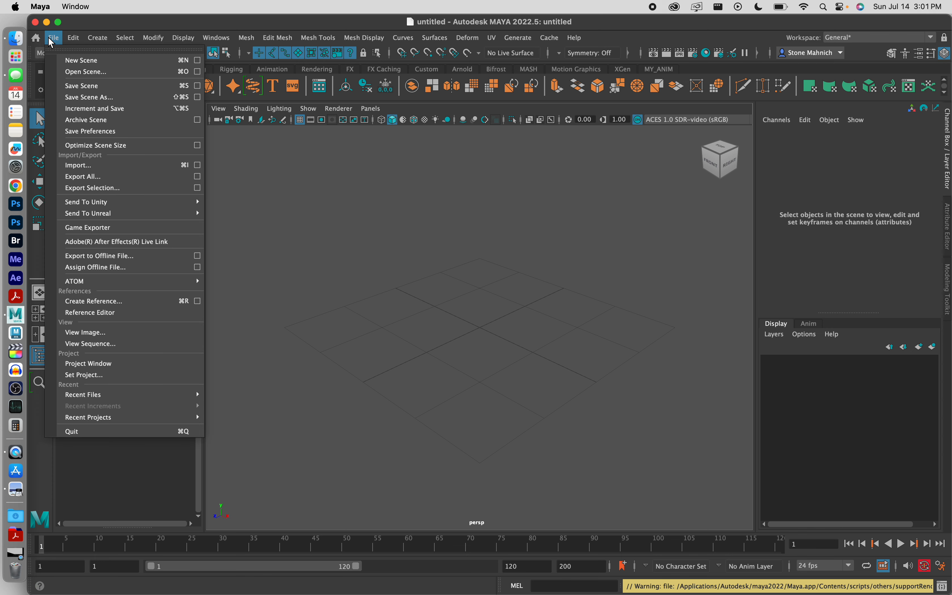
pyautogui.click(102, 374)
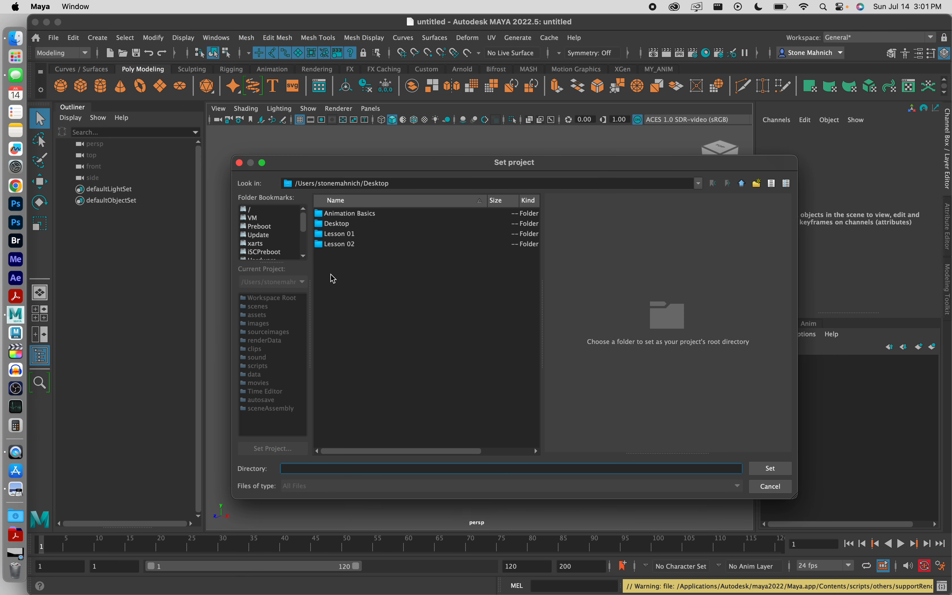
pyautogui.click(346, 245)
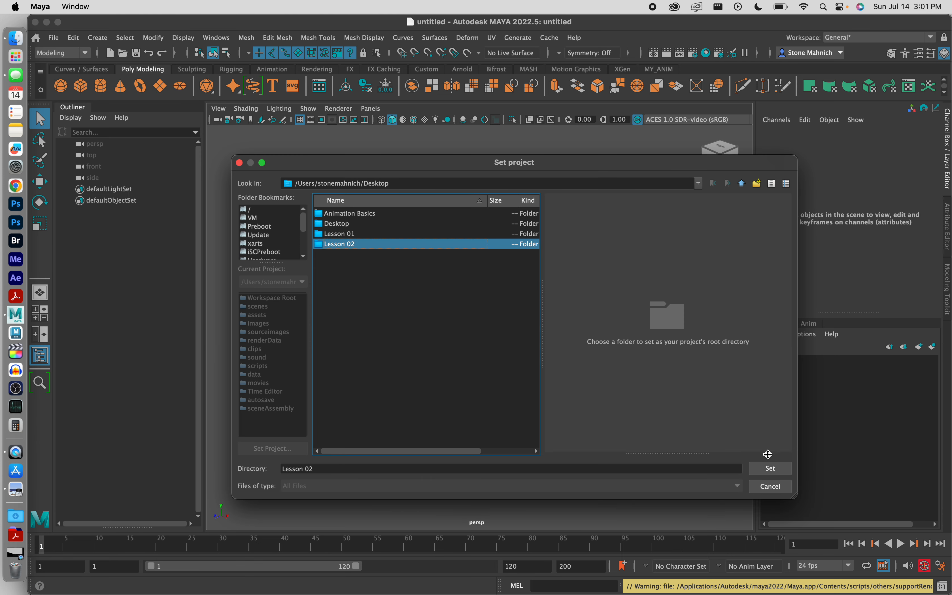
pyautogui.click(772, 469)
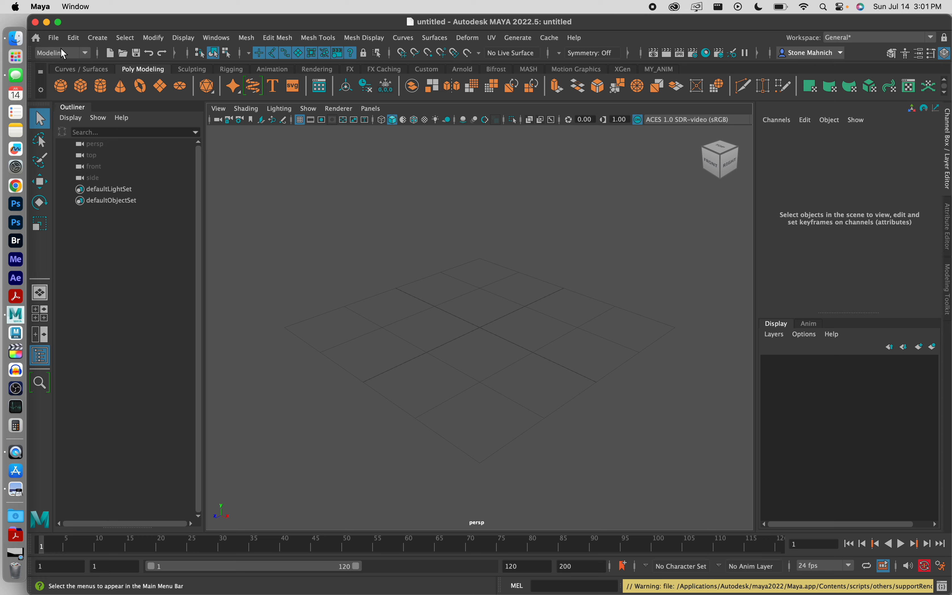
# Save the scene as L02_SETUP in Maya ASCII format
pyautogui.click(53, 38)
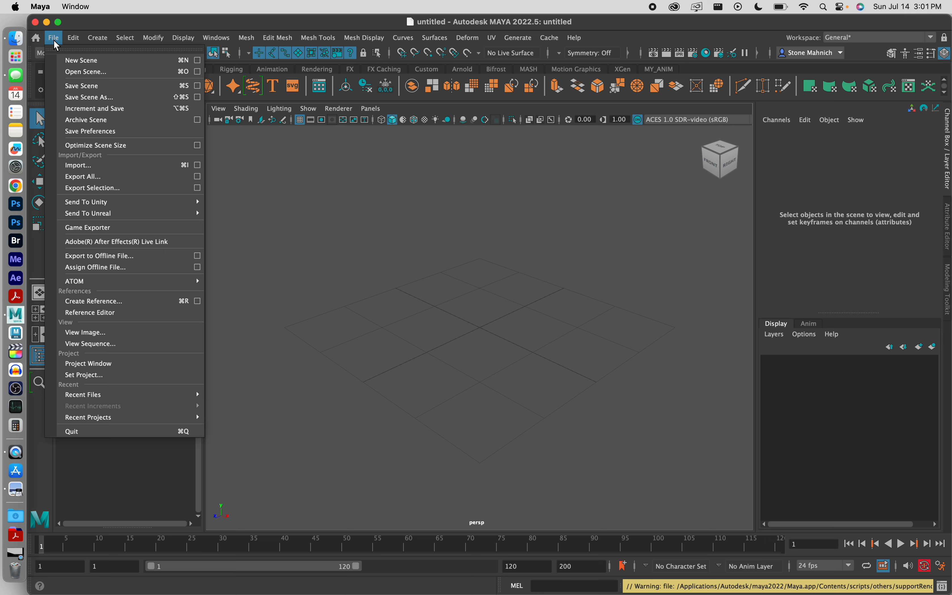
pyautogui.click(90, 97)
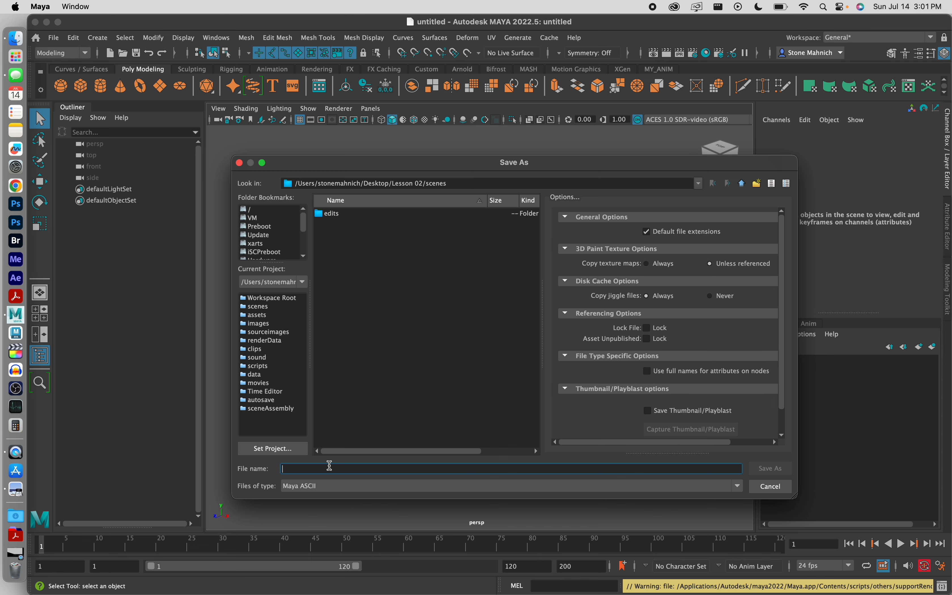
pyautogui.write('L02_SETUP')
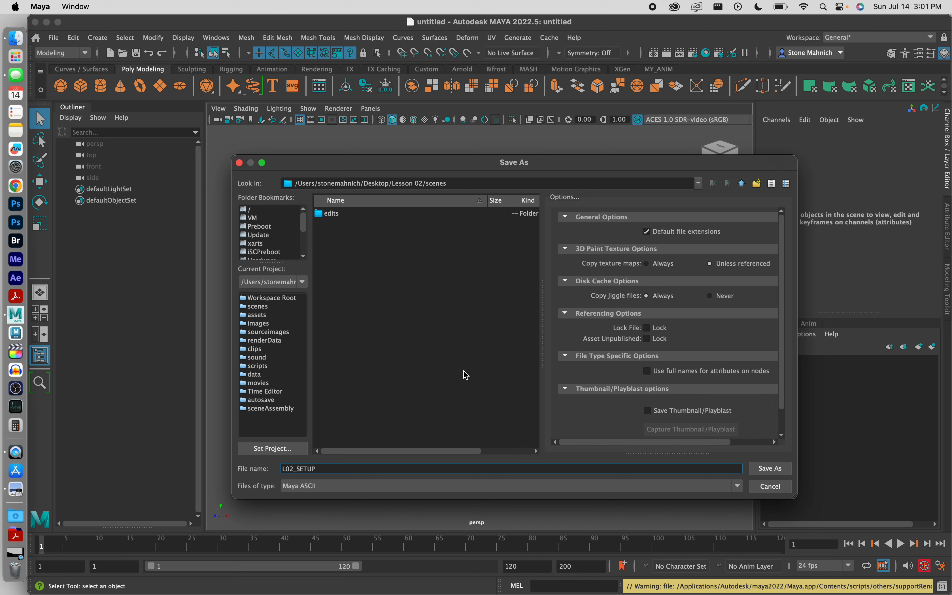
pyautogui.click(325, 488)
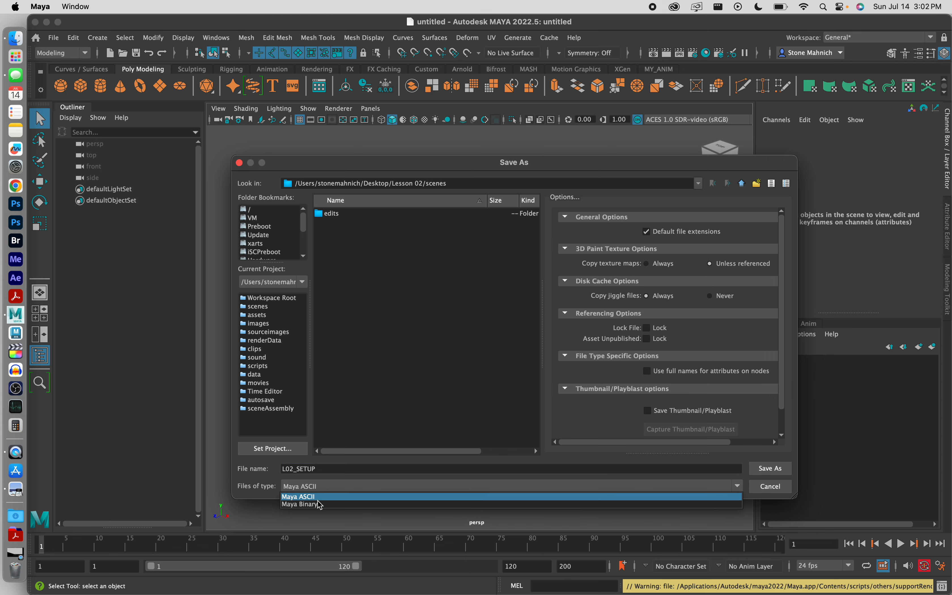
pyautogui.click(307, 497)
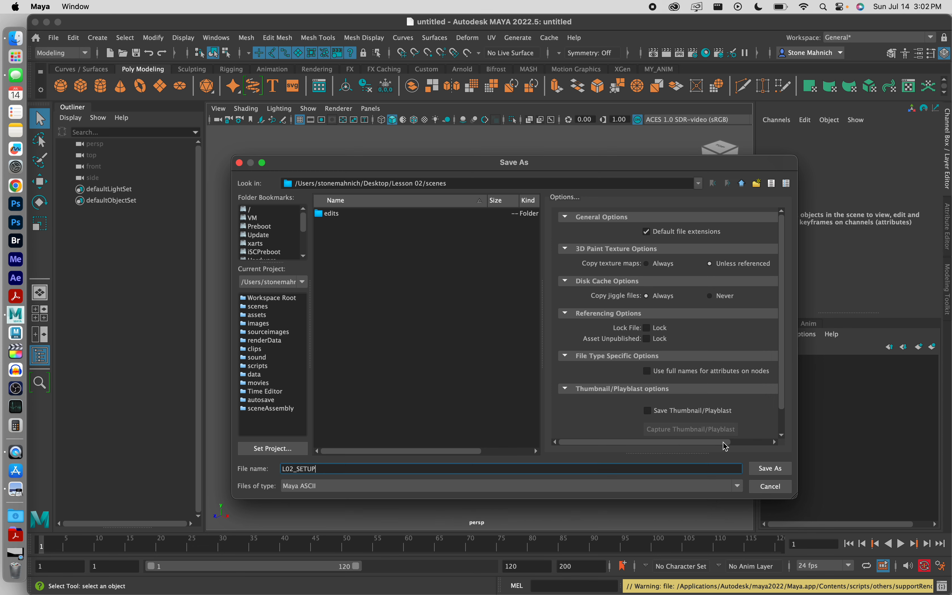
pyautogui.click(770, 470)
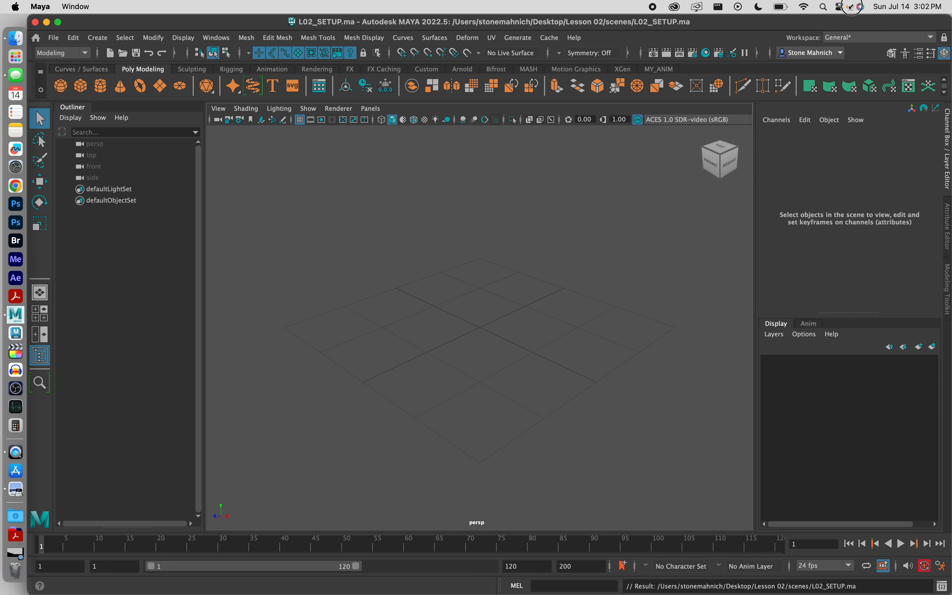
# Inspect the Lesson 02 project folder and its scenes folder in Finder
pyautogui.moveTo(949, 25); pyautogui.dragTo(796, 25)
pyautogui.doubleClick(856, 174)
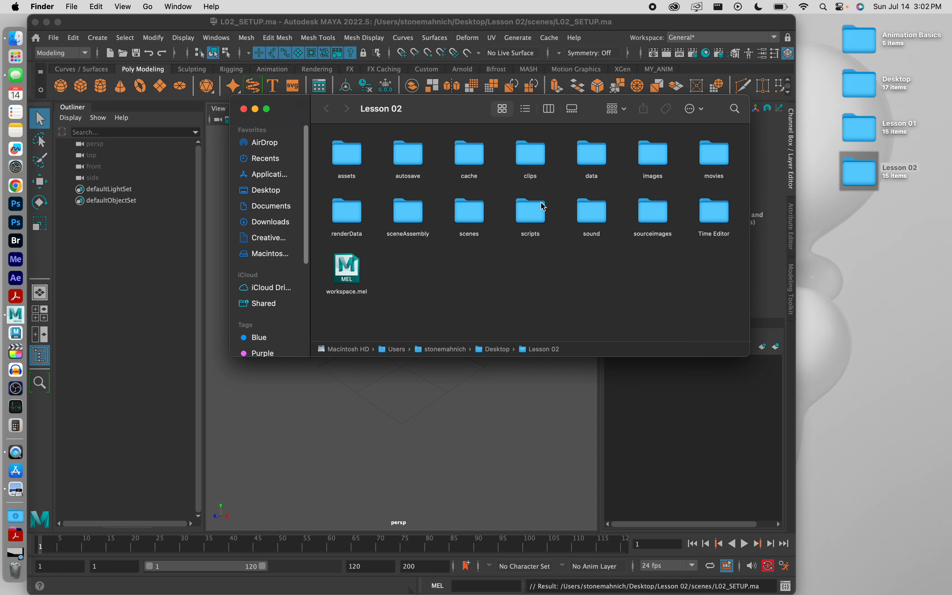
pyautogui.doubleClick(467, 212)
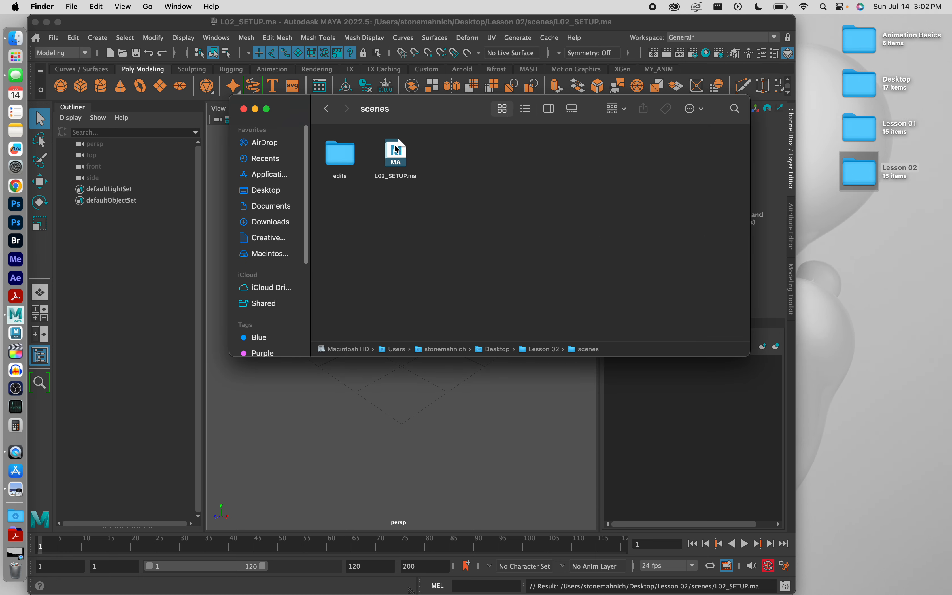
pyautogui.click(243, 109)
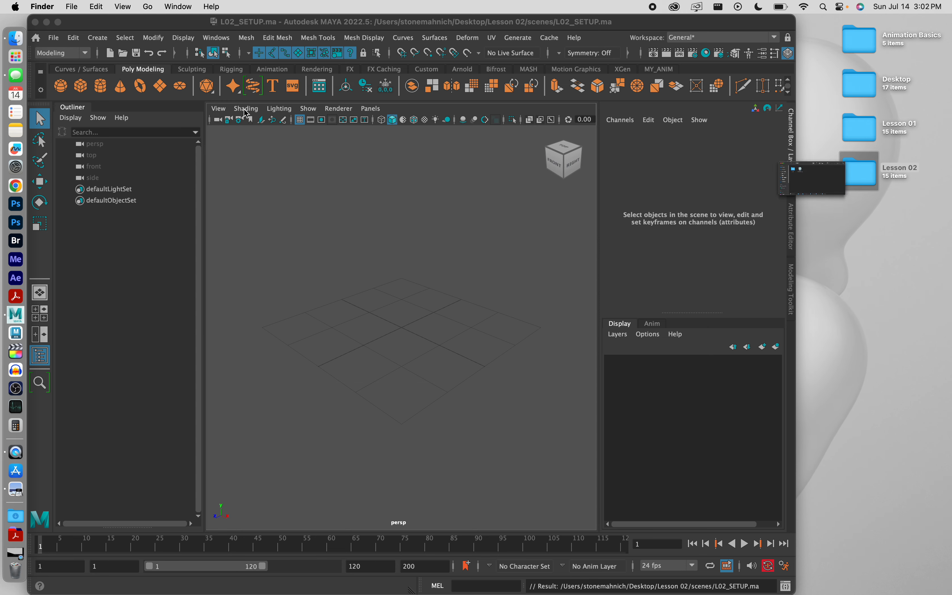
# Open and play the L02_ANIMATION_V02.mov reference video in QuickTime Player, then close it
pyautogui.doubleClick(624, 23)
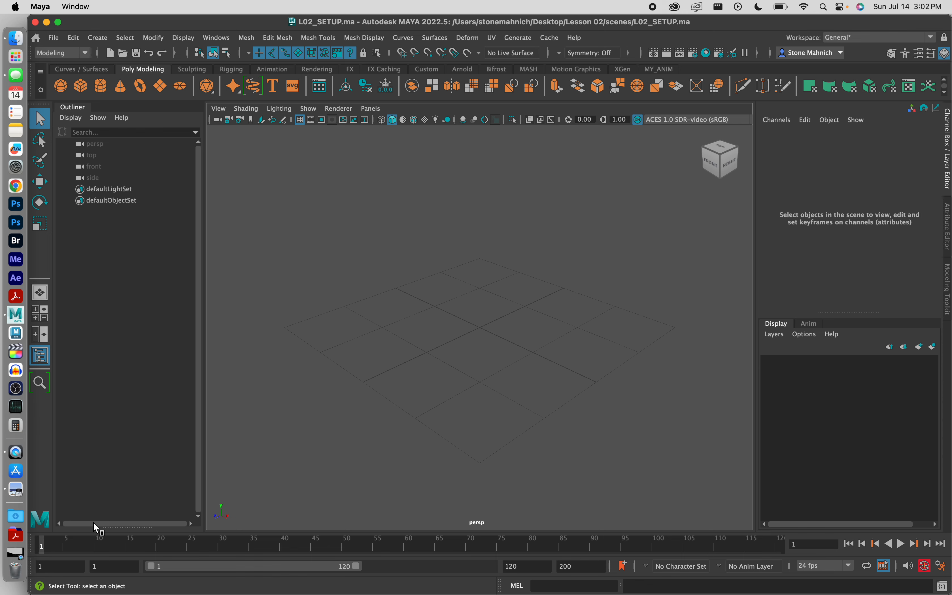
pyautogui.click(16, 553)
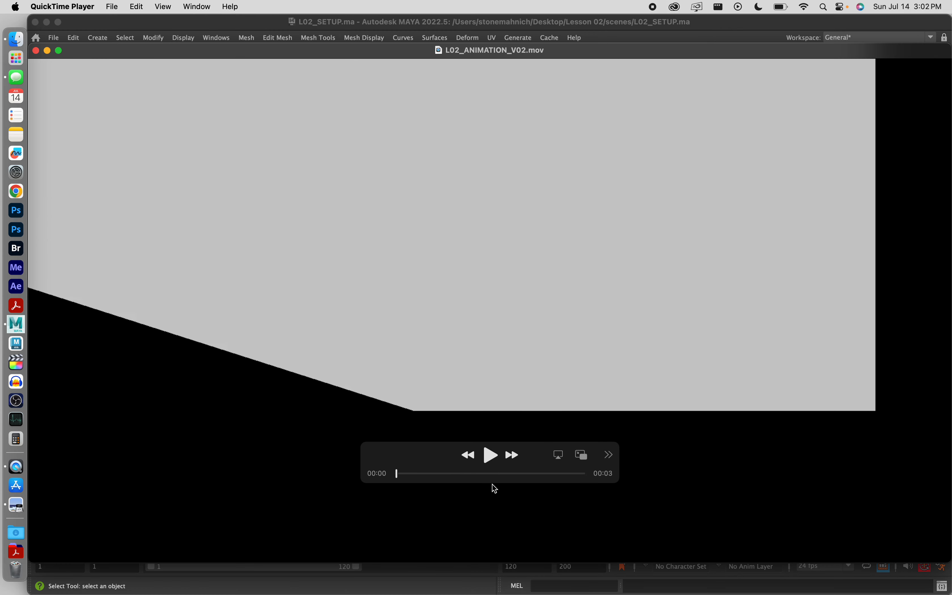
pyautogui.click(490, 455)
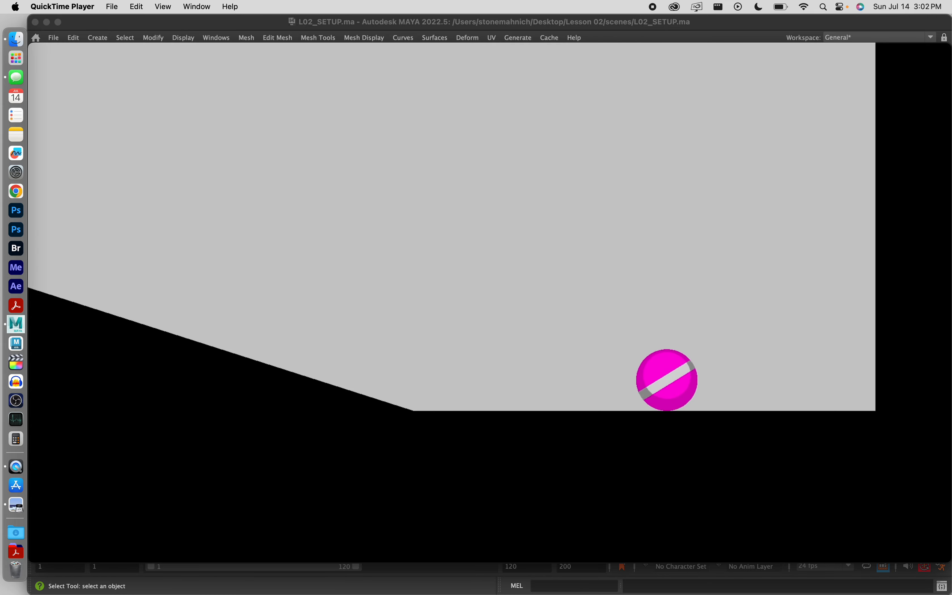
pyautogui.click(46, 51)
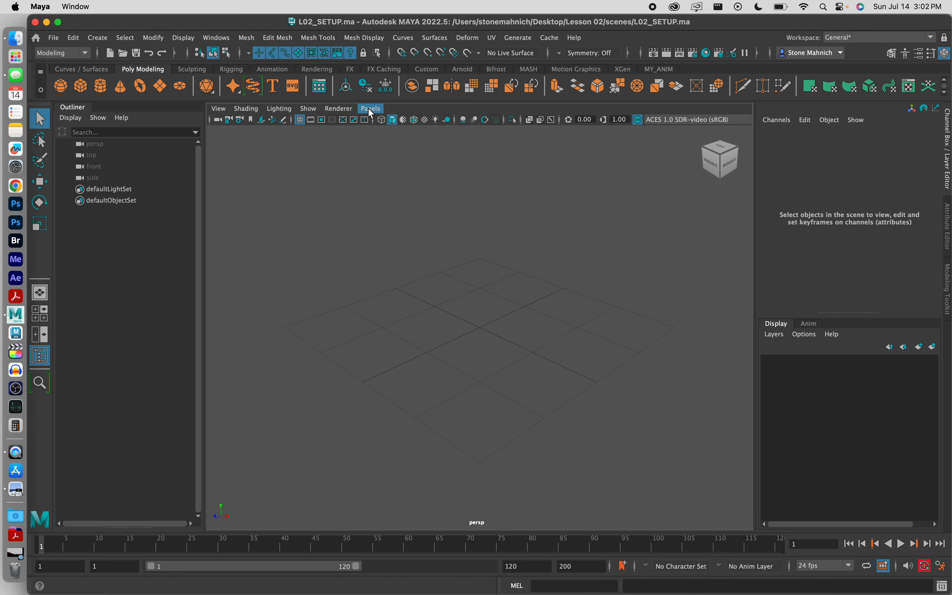
# Create a new front orthographic camera in the viewport
pyautogui.click(370, 108)
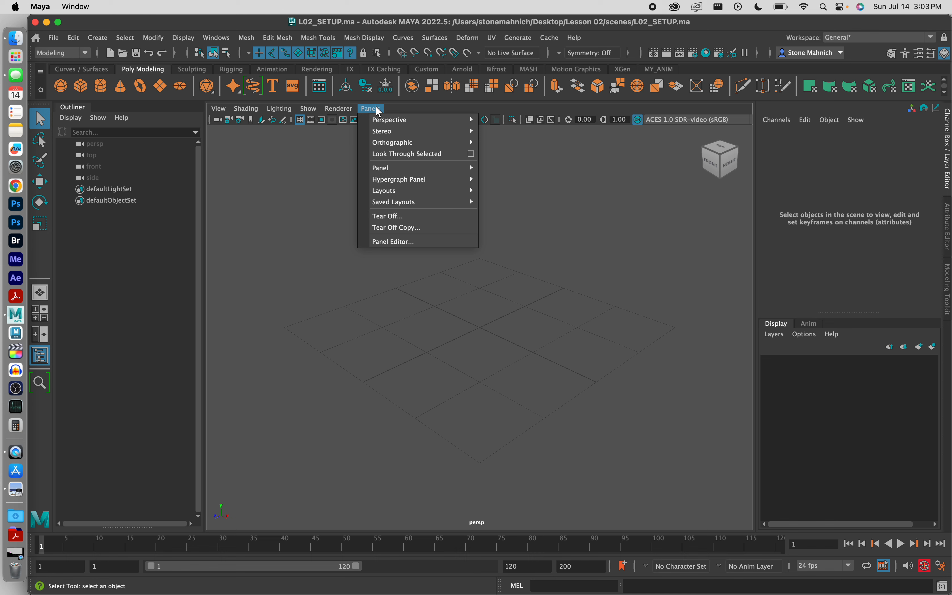
pyautogui.moveTo(384, 143)
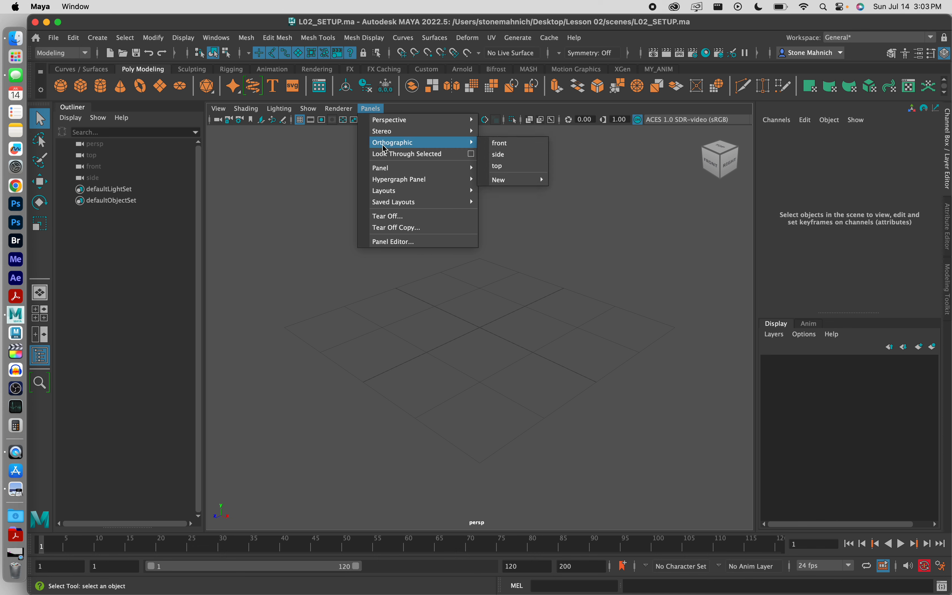
pyautogui.moveTo(512, 179)
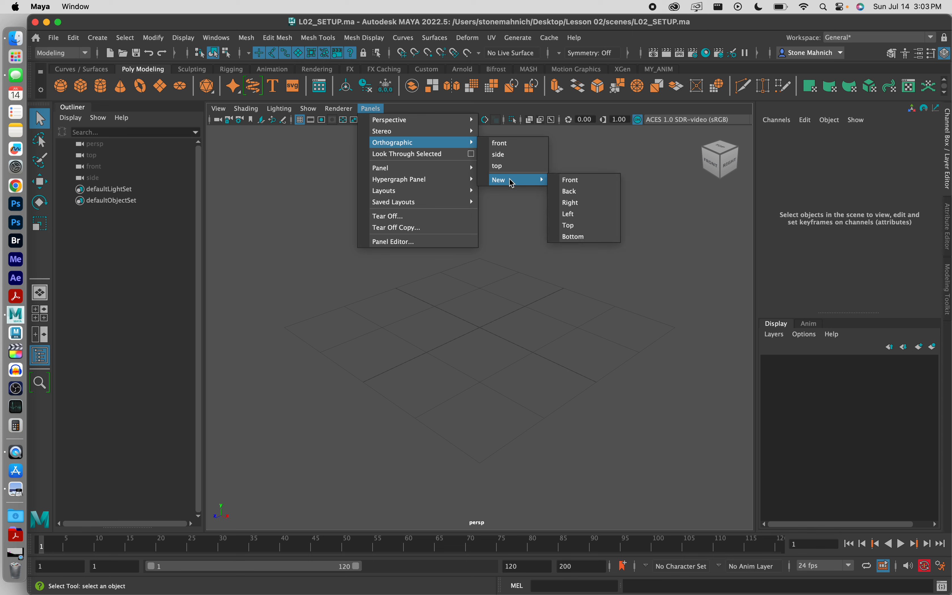
pyautogui.click(571, 181)
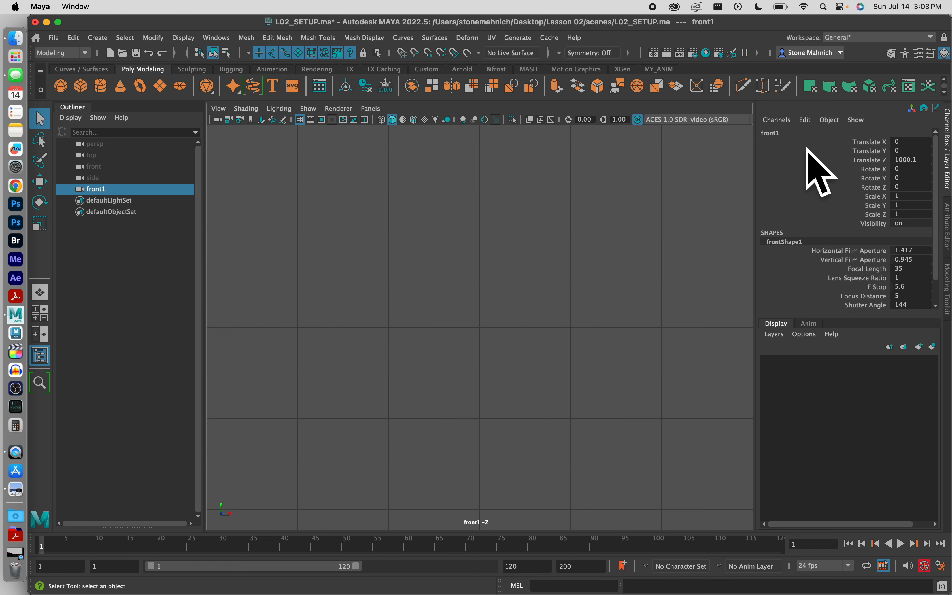
# Rename the new camera PLAYBLAST_CAM
pyautogui.click(776, 135)
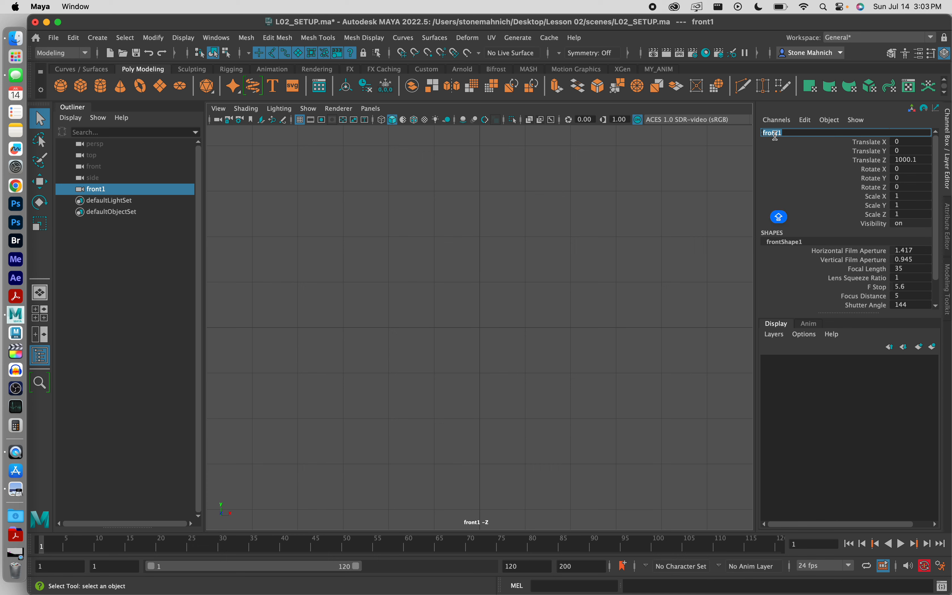
pyautogui.write('PLAYBLAST_CAM')
pyautogui.click(781, 160)
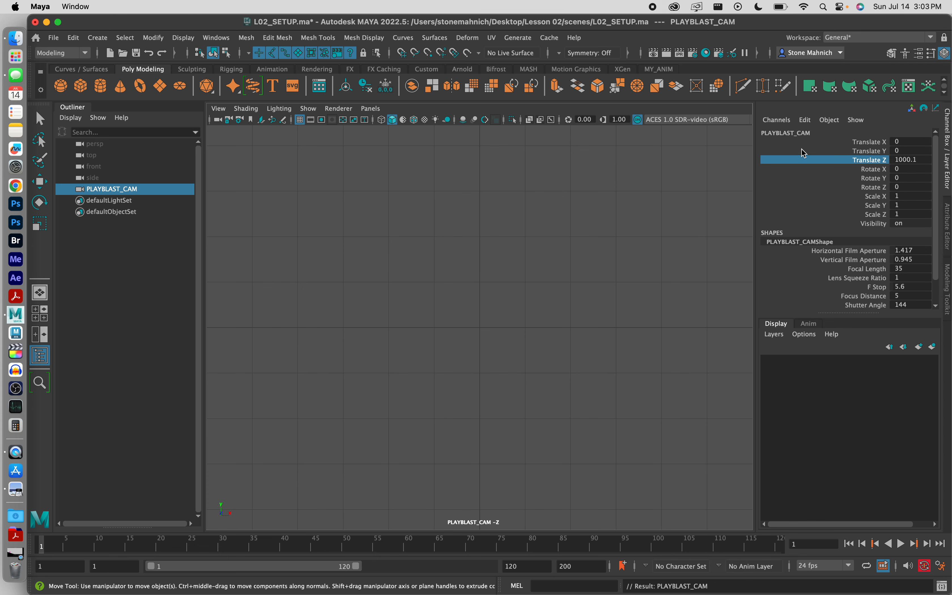
# Set the PLAYBLAST_CAM camera's Translate Y to 3.5
pyautogui.doubleClick(908, 149)
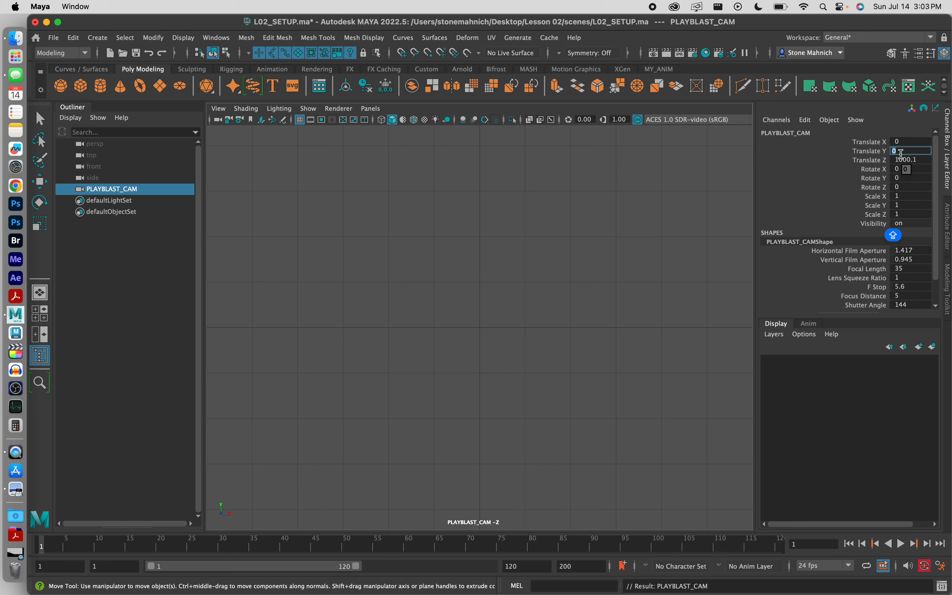
pyautogui.write('3.5')
pyautogui.press('capslock')
pyautogui.press('Return')
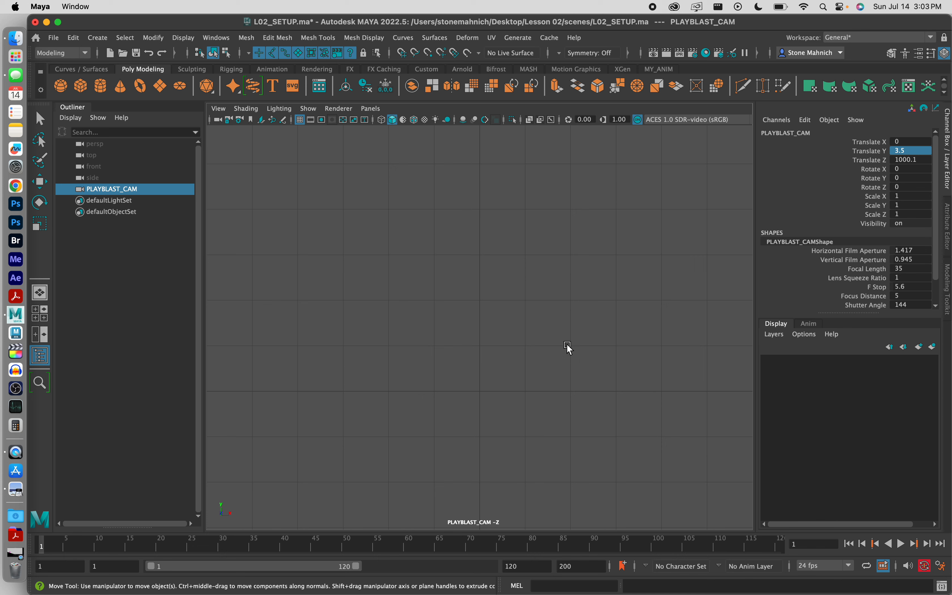
# Create a polygon sphere and delete it again
pyautogui.click(61, 86)
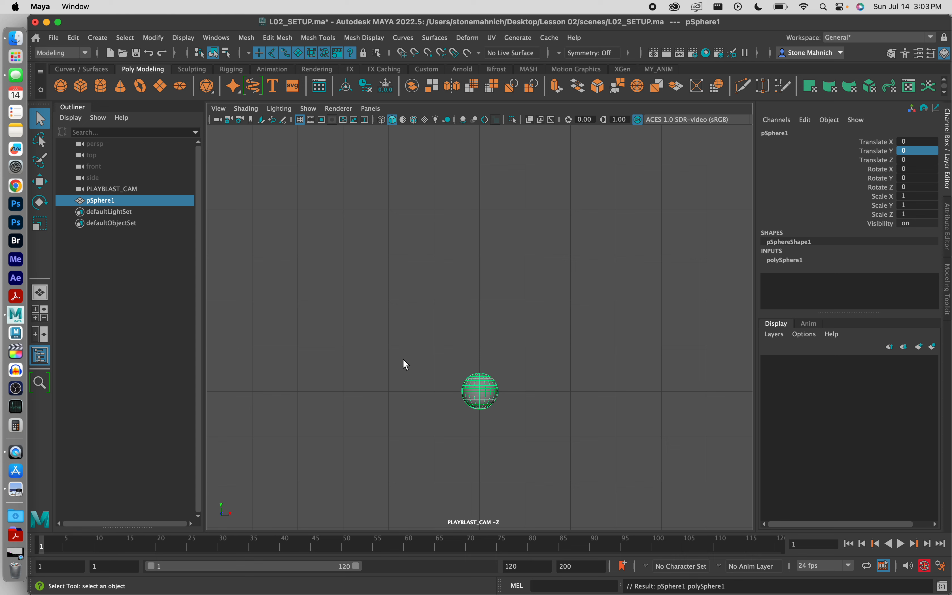
pyautogui.press('Delete')
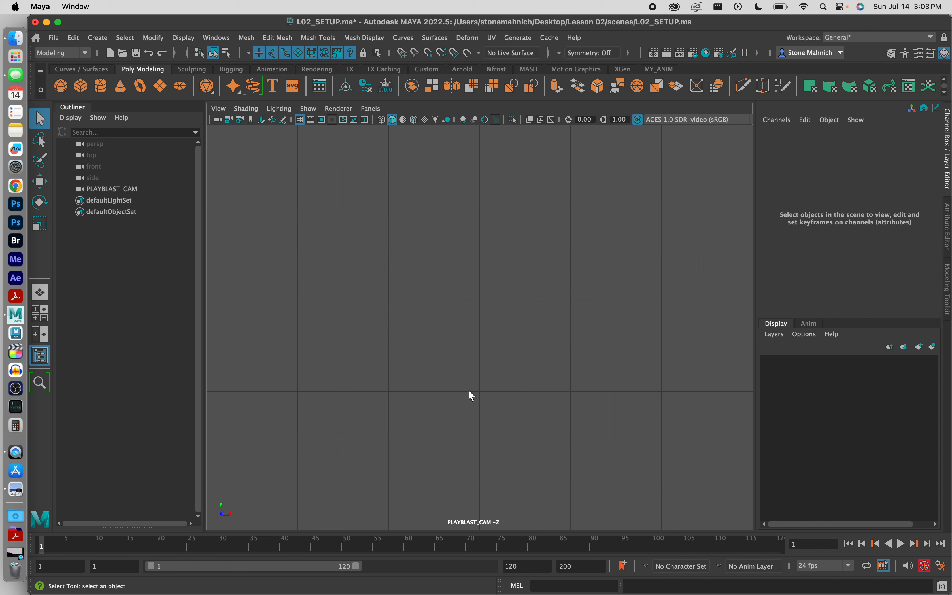
# Bring up the L02_ANIMATION_V02.mov reference video in QuickTime Player, then minimize it
pyautogui.click(16, 553)
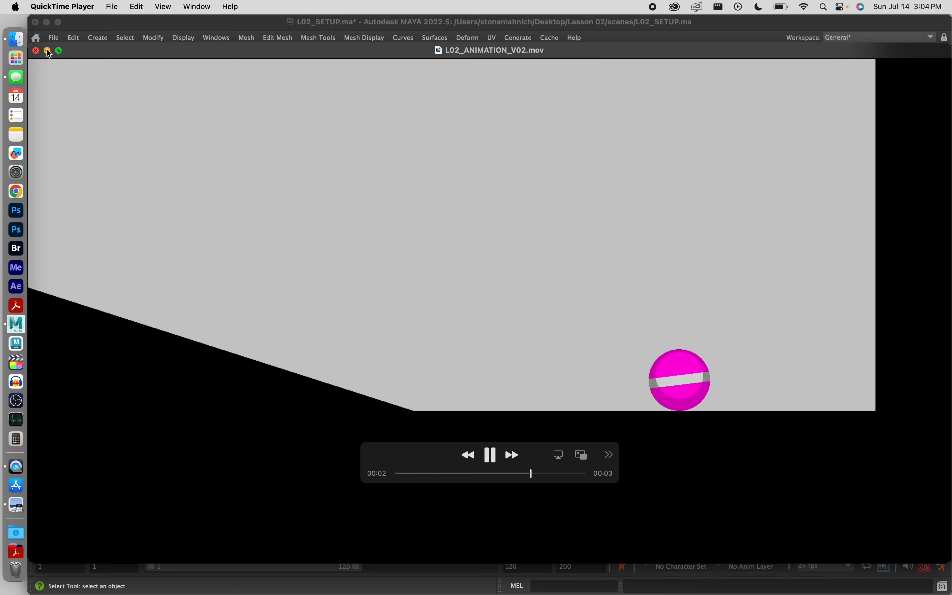
pyautogui.press('super+m')
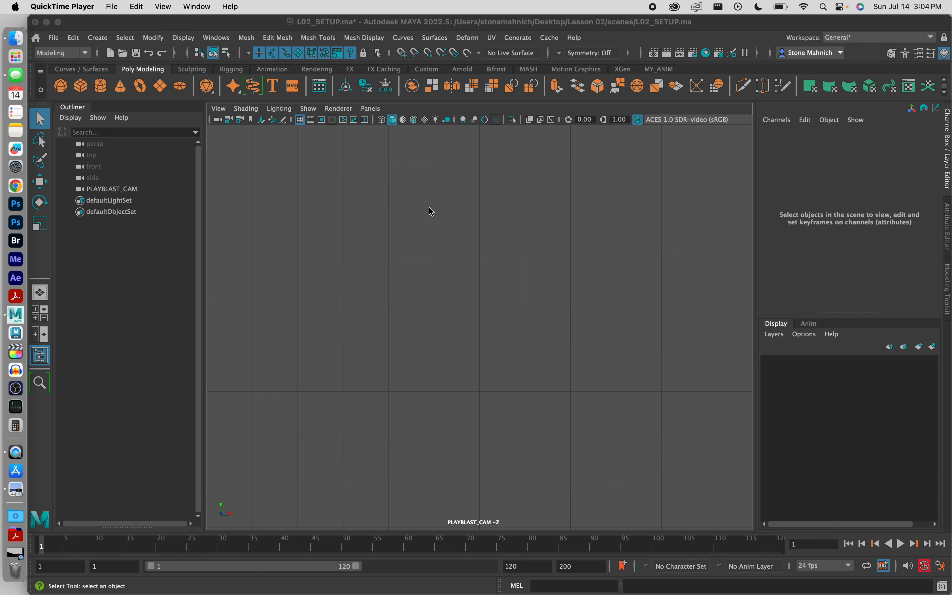
# Turn on the resolution gate for the PLAYBLAST_CAM view and save the scene
pyautogui.click(322, 120)
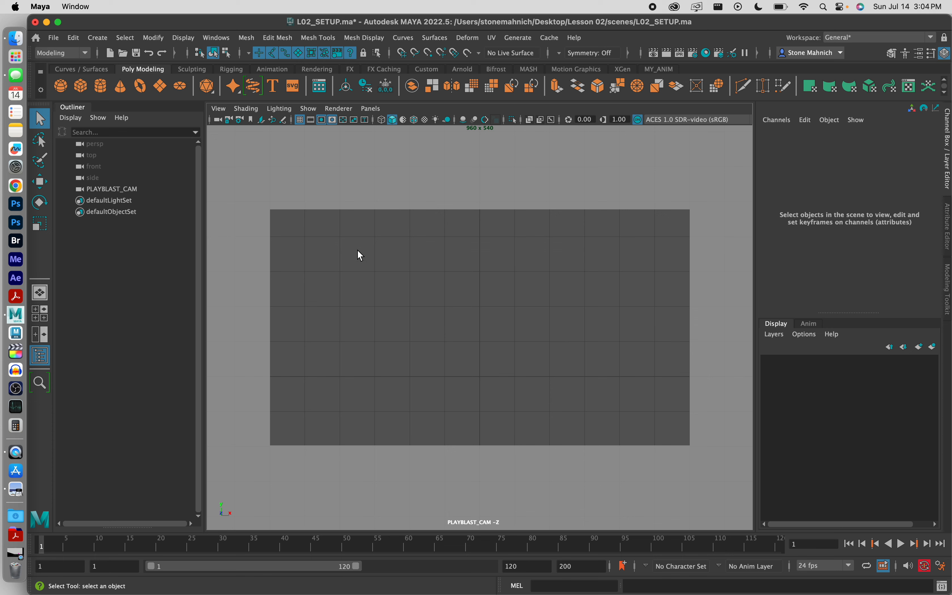
pyautogui.click(55, 37)
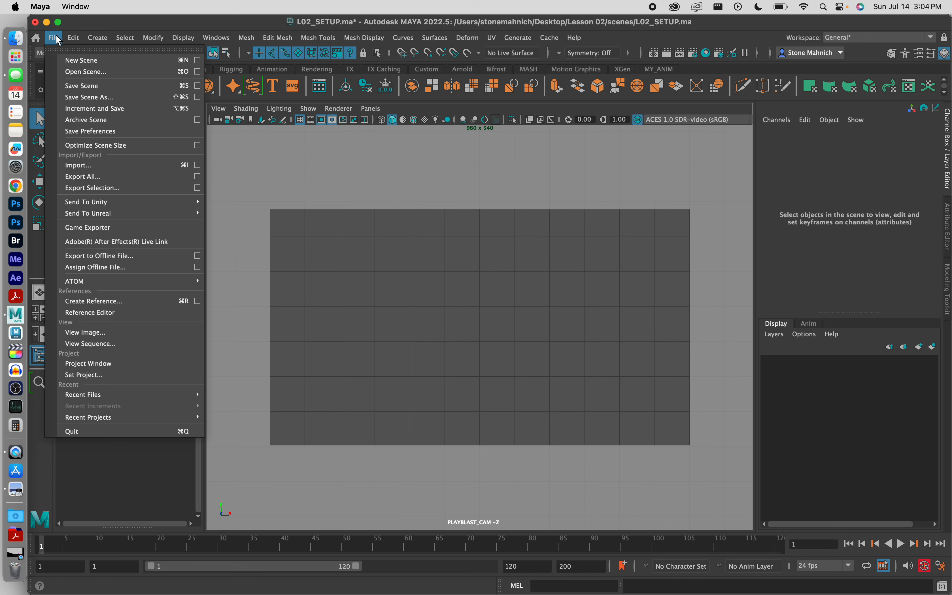
pyautogui.click(86, 86)
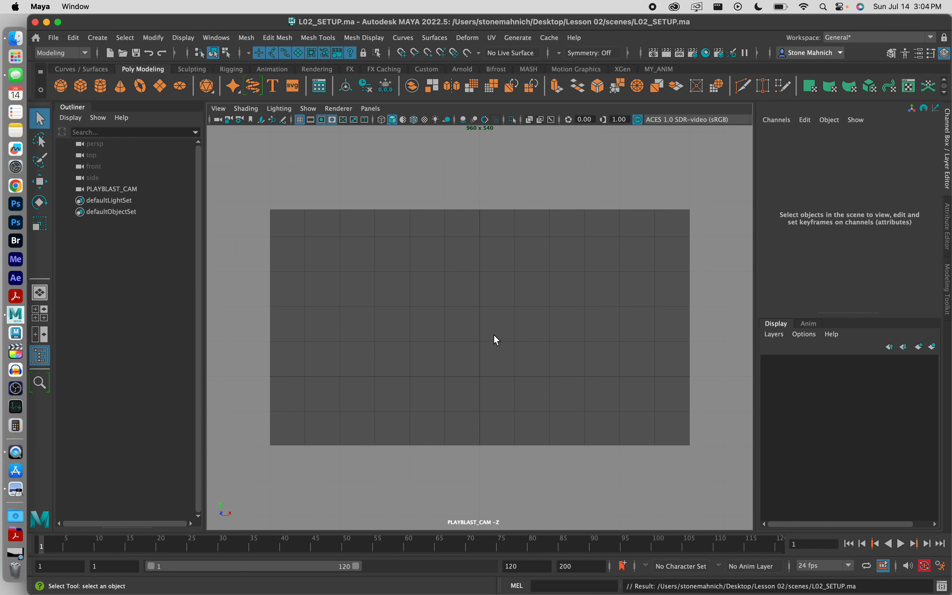